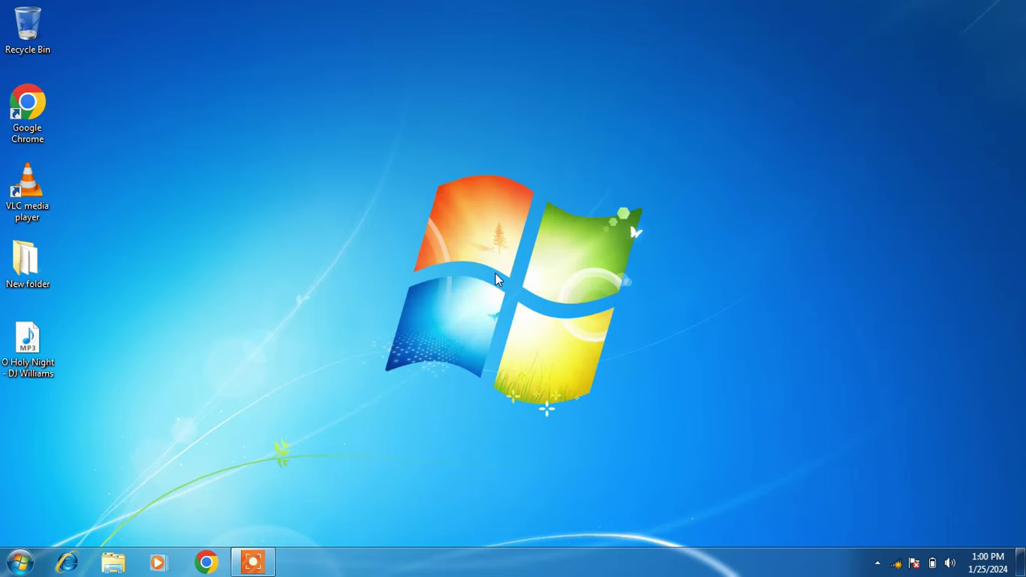
# Navigate from the Start menu through Control Panel and Hardware and Sound to Devices and Printers.
pyautogui.click(20, 563)
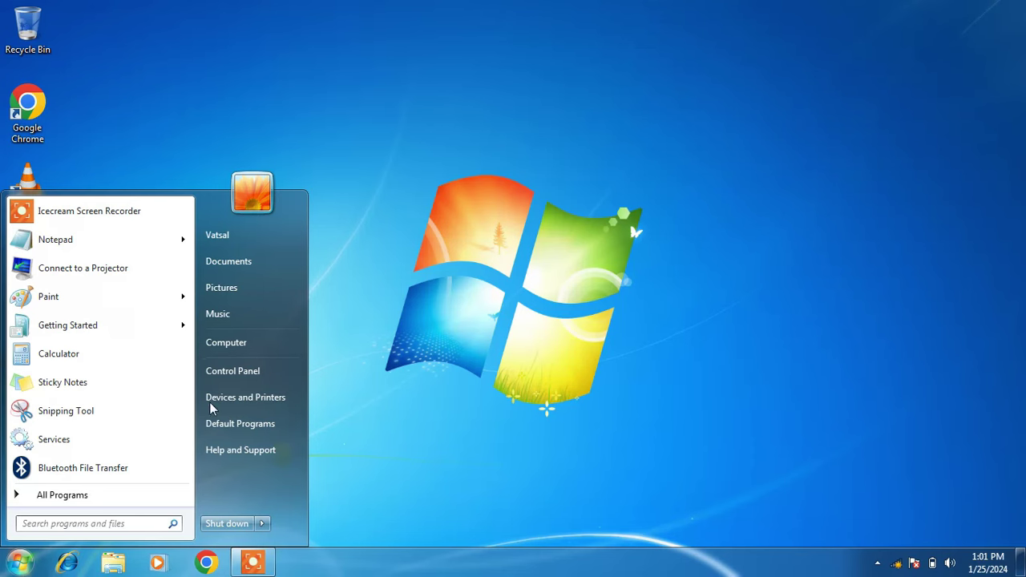
pyautogui.click(244, 373)
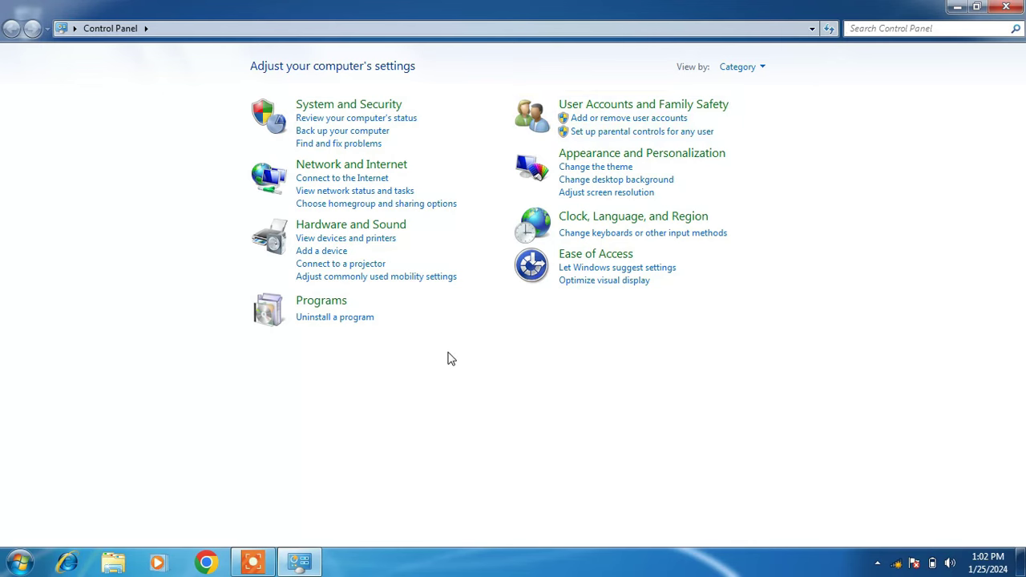
pyautogui.click(334, 228)
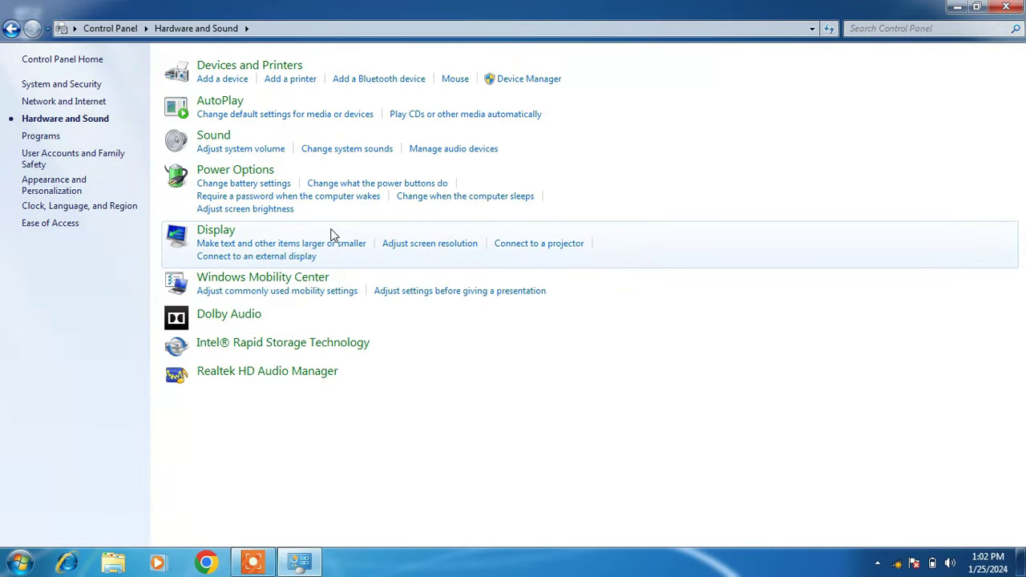
pyautogui.click(237, 69)
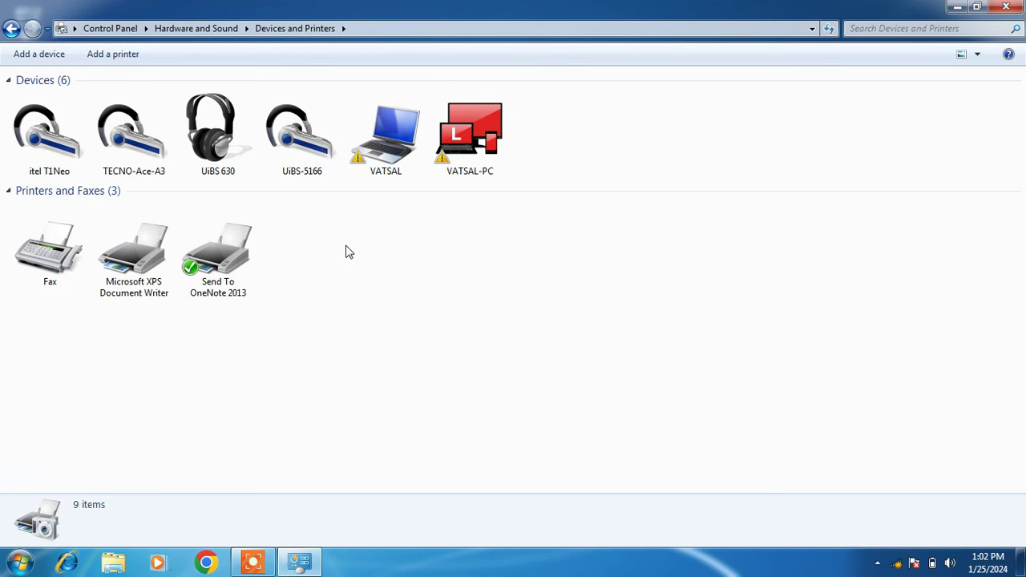
# Add the P47 Bluetooth headset as a new device, then close Devices and Printers.
pyautogui.click(35, 58)
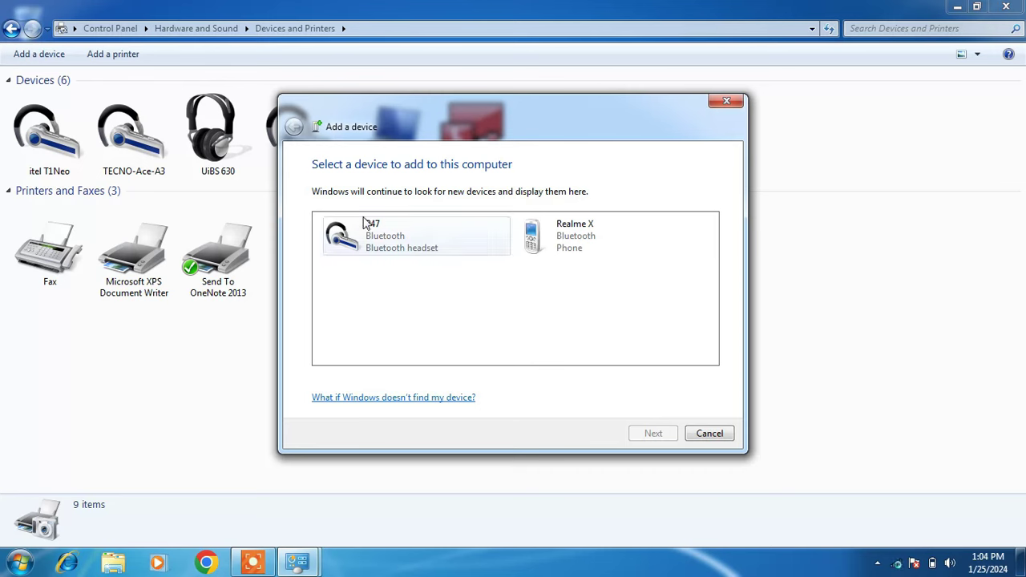
pyautogui.click(413, 234)
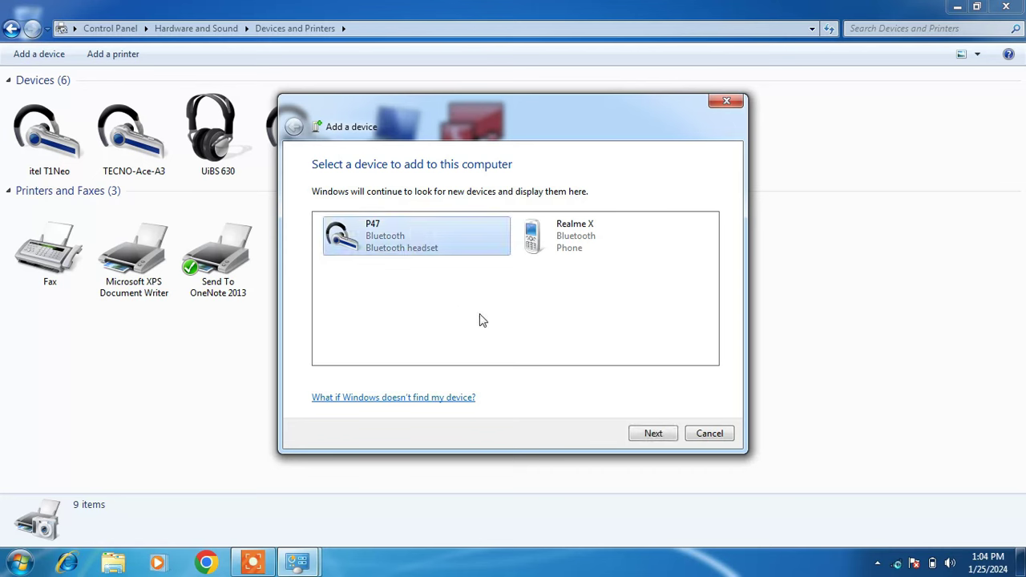
pyautogui.click(646, 435)
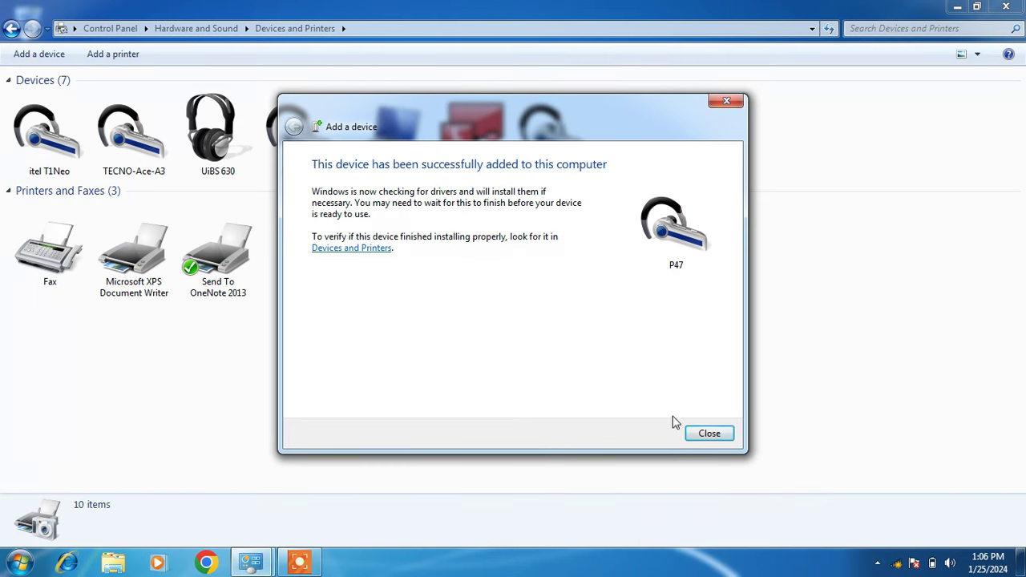
pyautogui.click(701, 433)
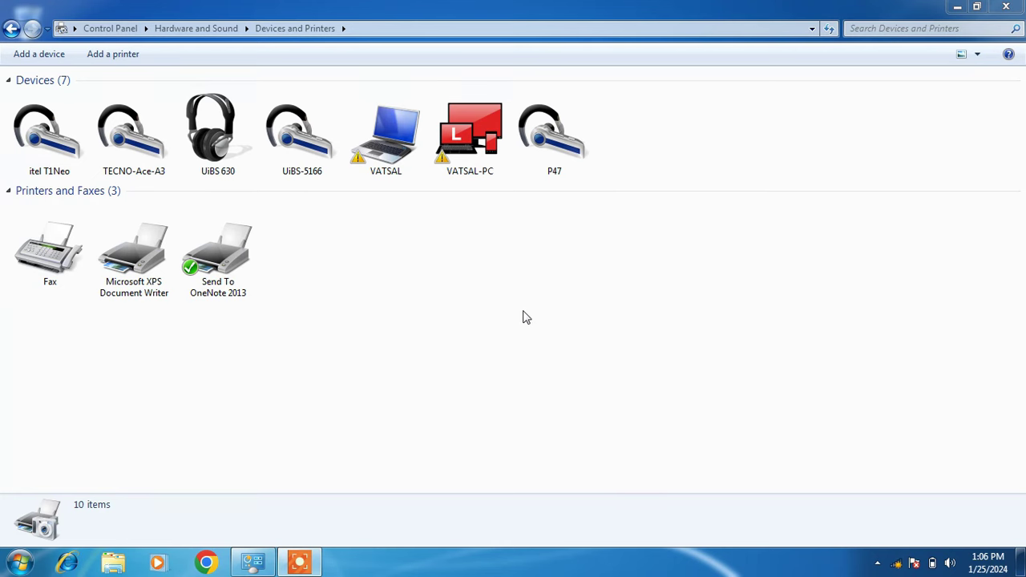
pyautogui.click(1006, 6)
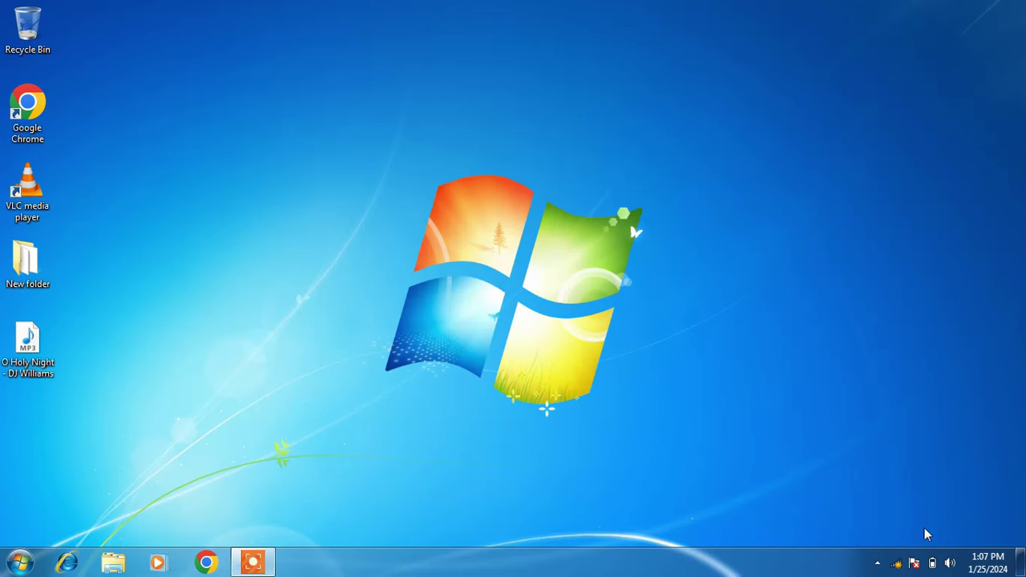
# Open Sounds from the tray volume icon and drag the Sound window to the centre.
pyautogui.rightClick(953, 560)
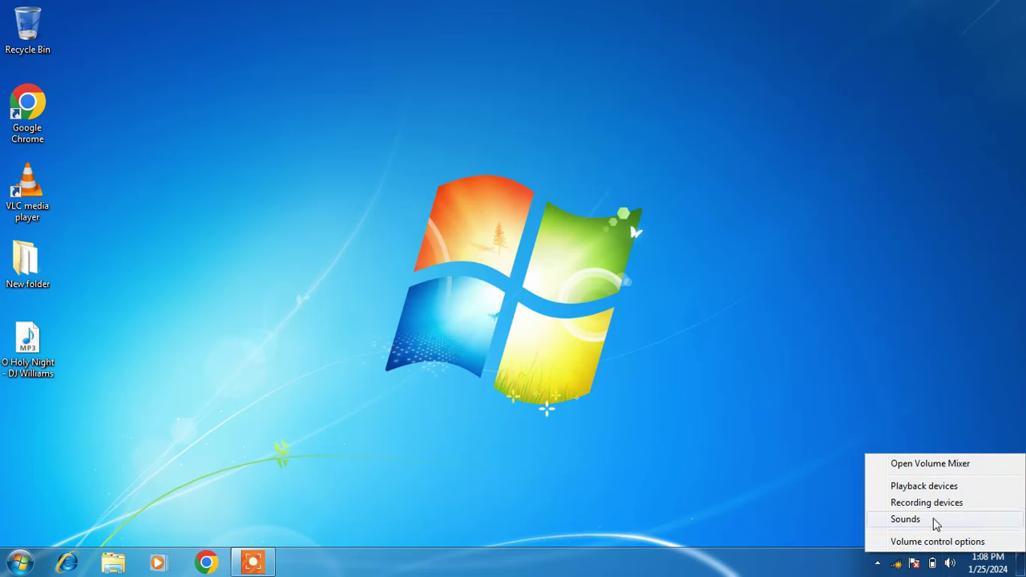
pyautogui.click(933, 518)
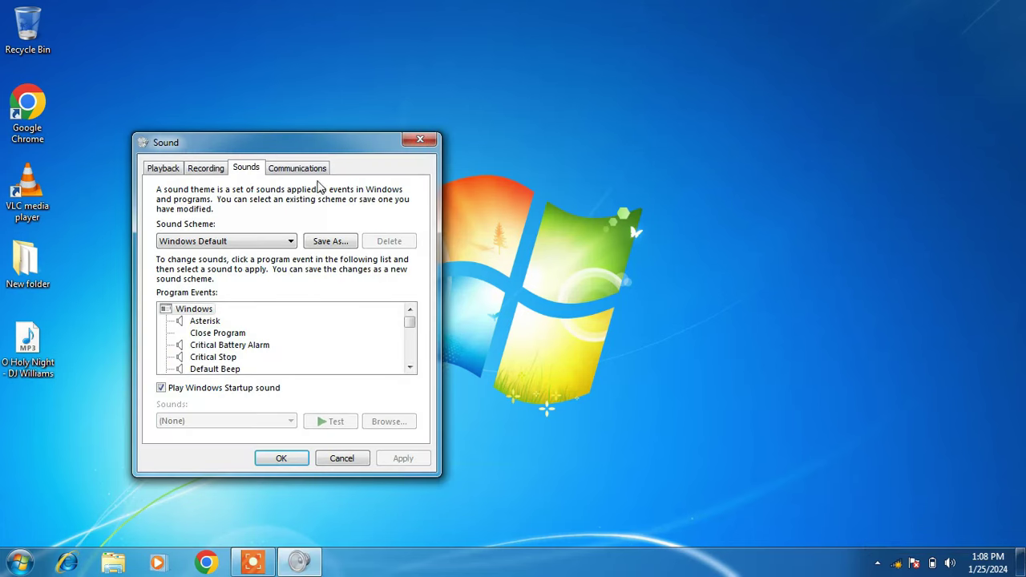
pyautogui.moveTo(307, 143); pyautogui.dragTo(506, 137)
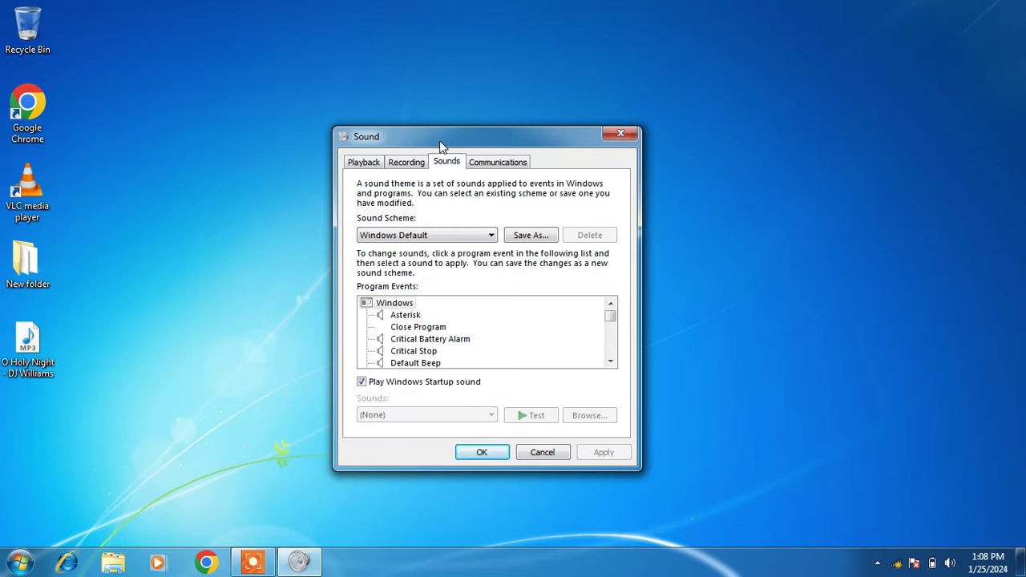
# Make Bluetooth A2DP Stereo Audio (P47) the default playback device and confirm with OK.
pyautogui.click(365, 163)
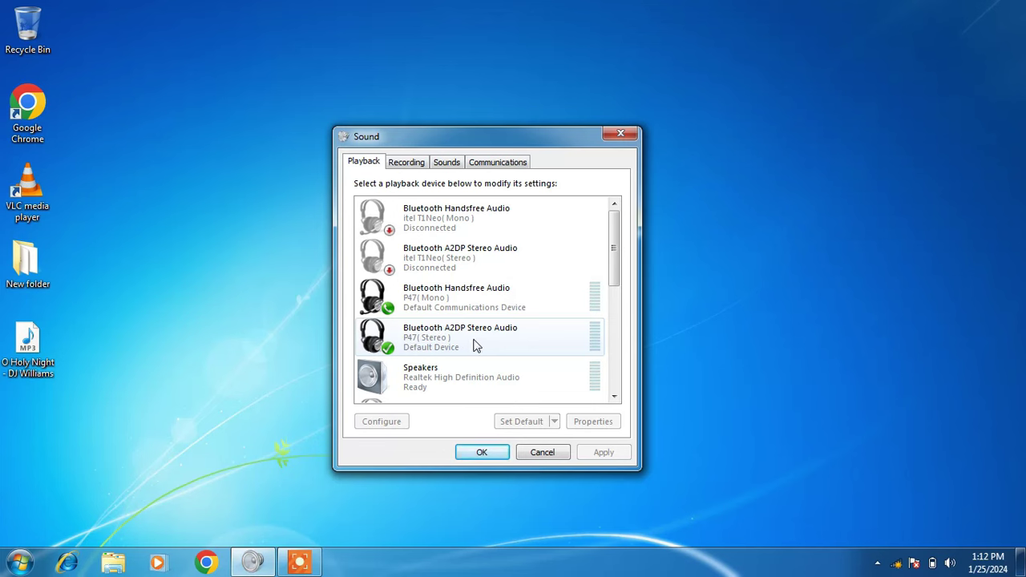
pyautogui.click(475, 345)
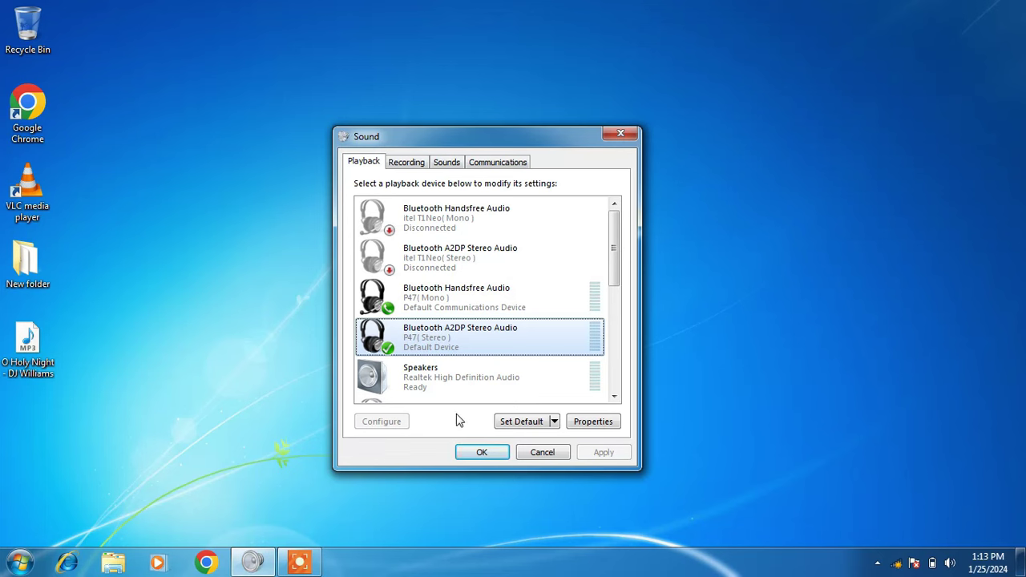
pyautogui.click(474, 454)
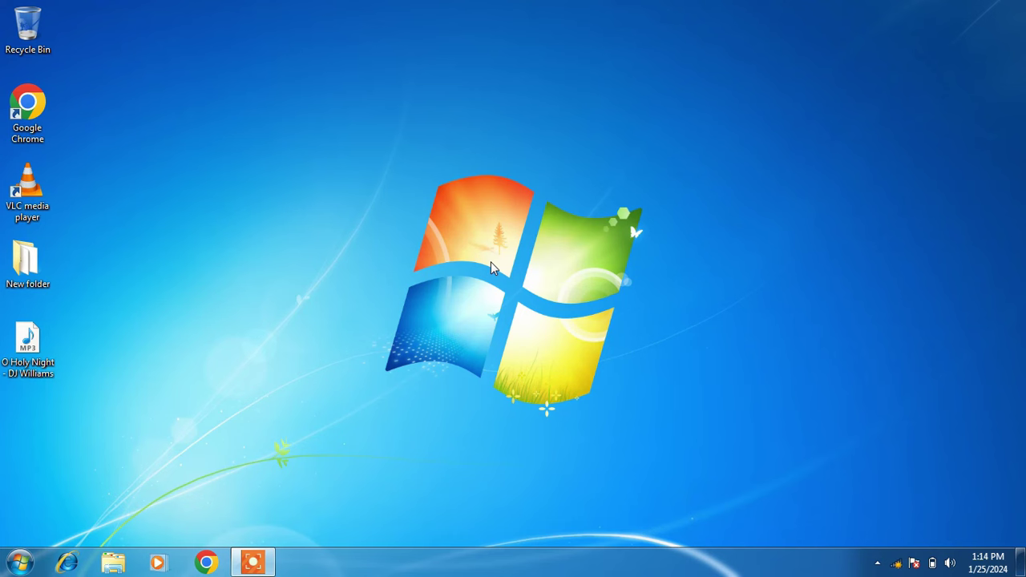
pyautogui.doubleClick(27, 261)
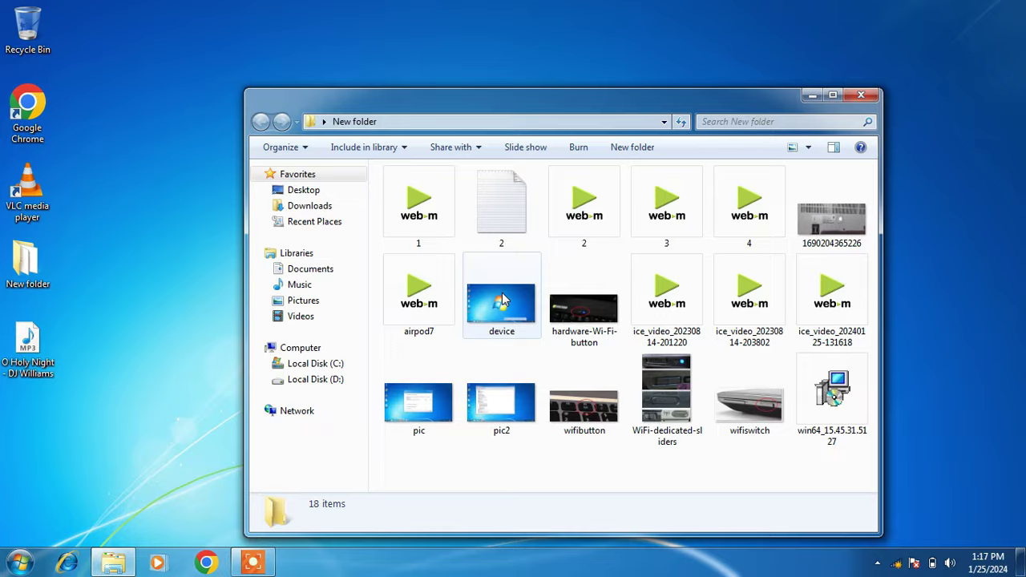
pyautogui.doubleClick(501, 305)
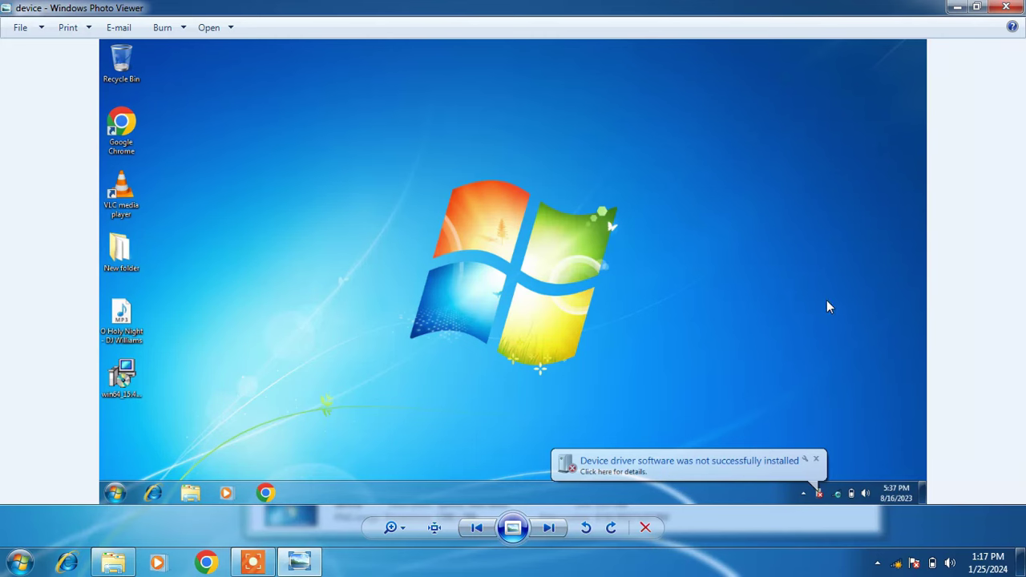
pyautogui.click(1006, 8)
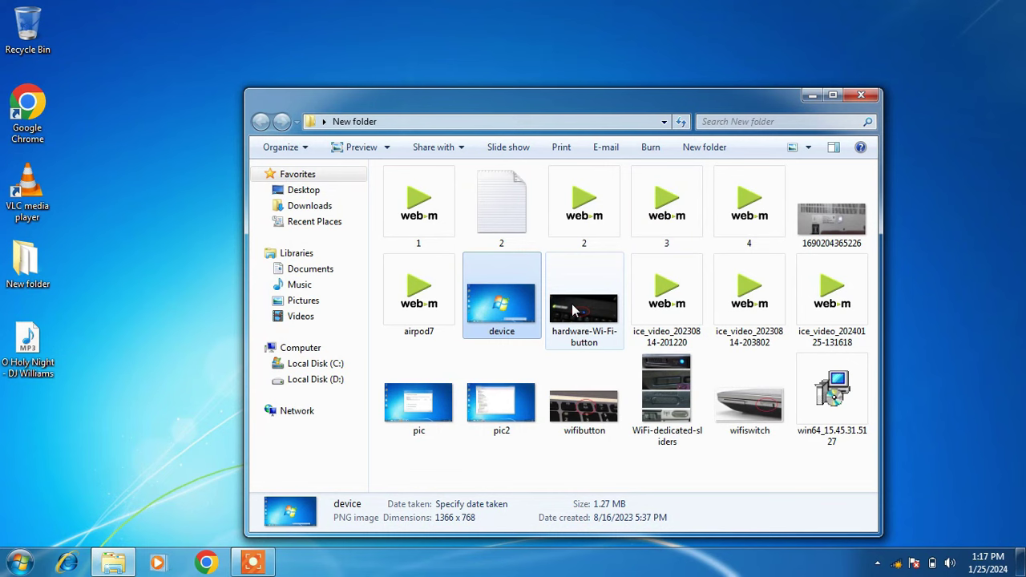
pyautogui.doubleClick(420, 403)
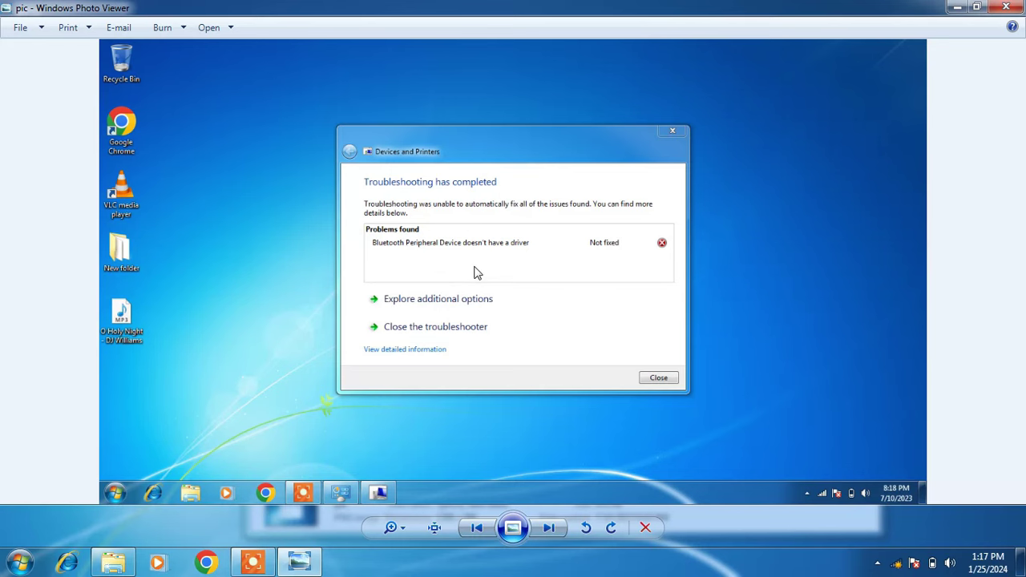
pyautogui.click(1006, 7)
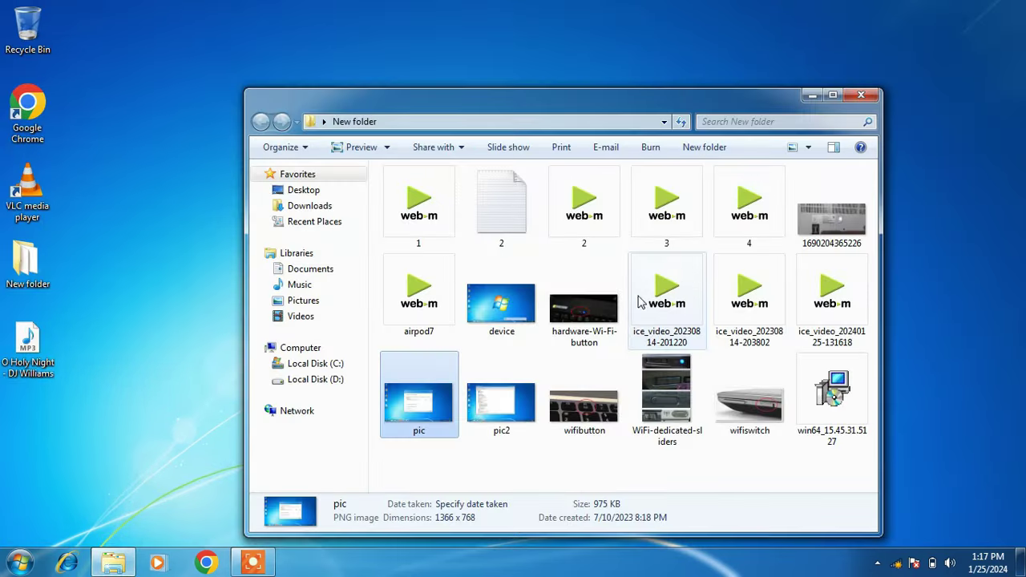
pyautogui.doubleClick(527, 380)
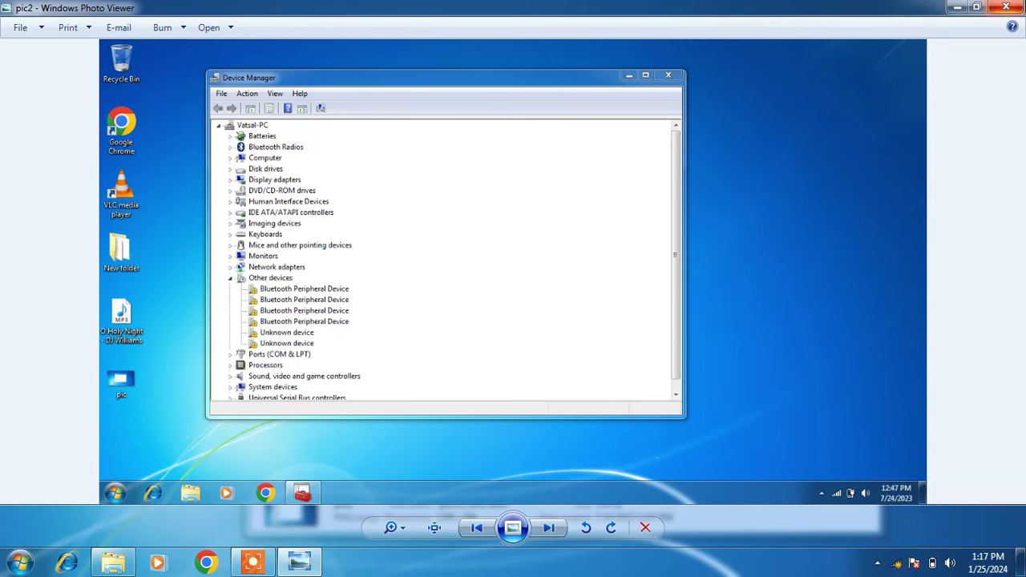
pyautogui.click(1006, 7)
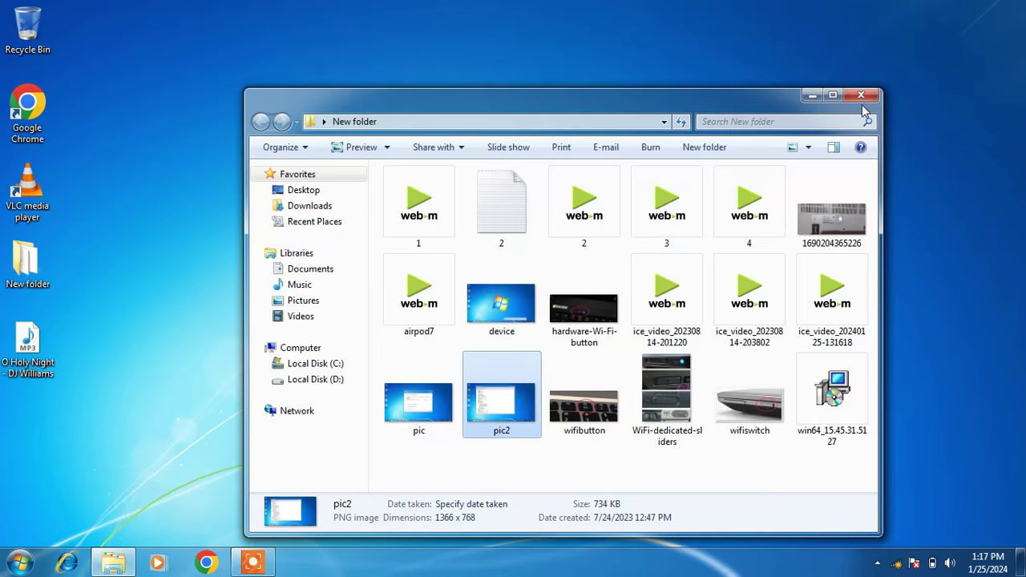
pyautogui.click(861, 96)
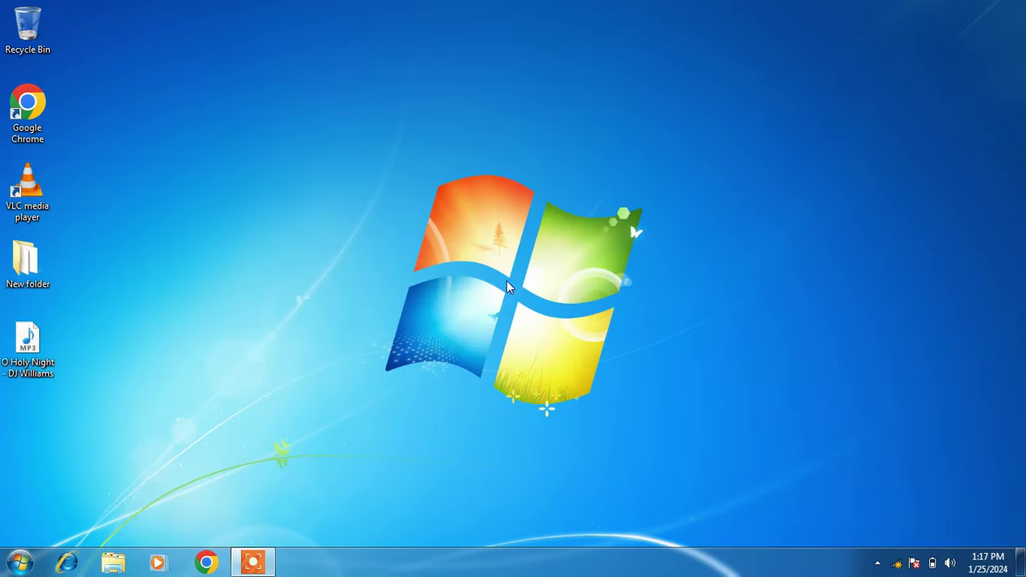